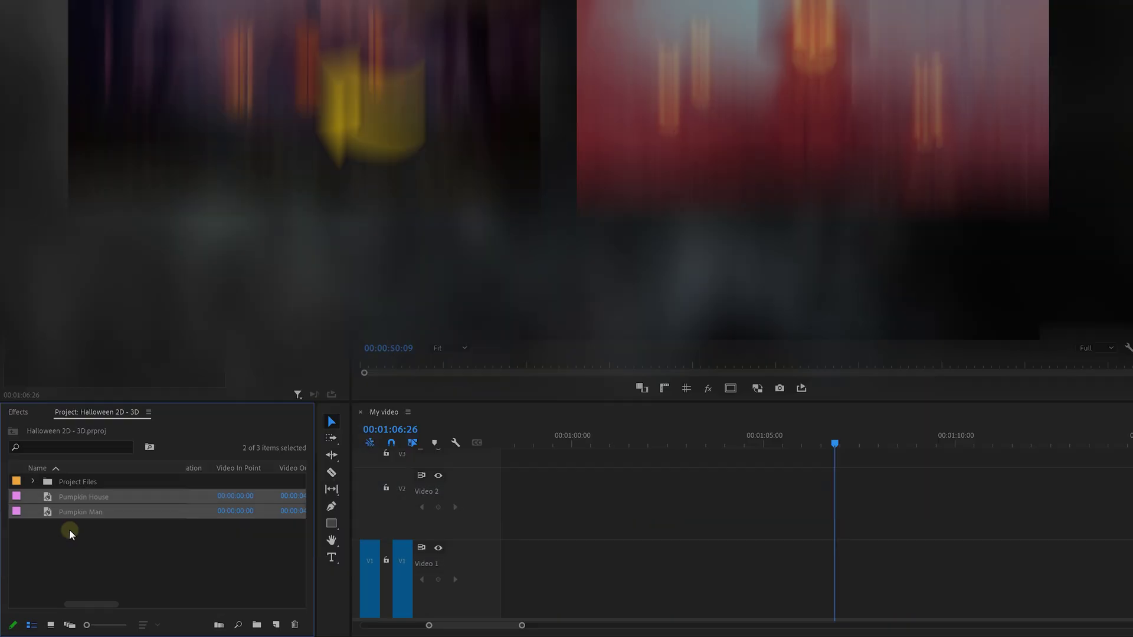
# - Add both pumpkin clips to the sequence with Pumpkin Man stacked on V2 above Pumpkin House
pyautogui.moveTo(89, 513); pyautogui.dragTo(703, 577)
pyautogui.moveTo(571, 563); pyautogui.dragTo(784, 472)
pyautogui.press('=')
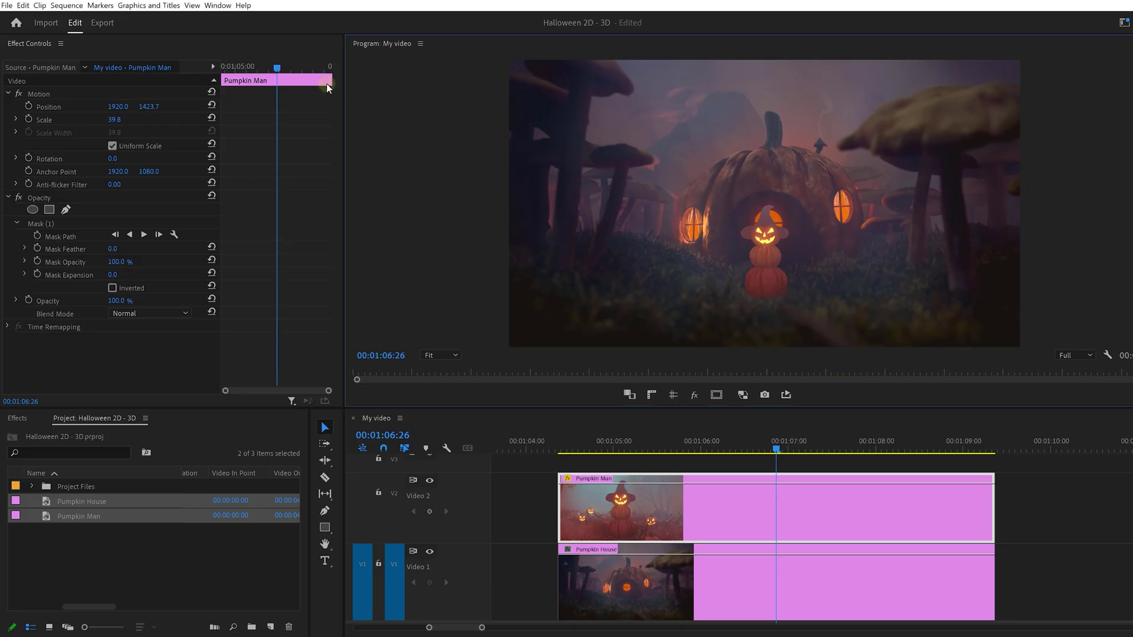
# - In Lumetri Color, lower Pumpkin Man's saturation to 67.7 and darken his shadows
pyautogui.click(218, 5)
pyautogui.click(240, 273)
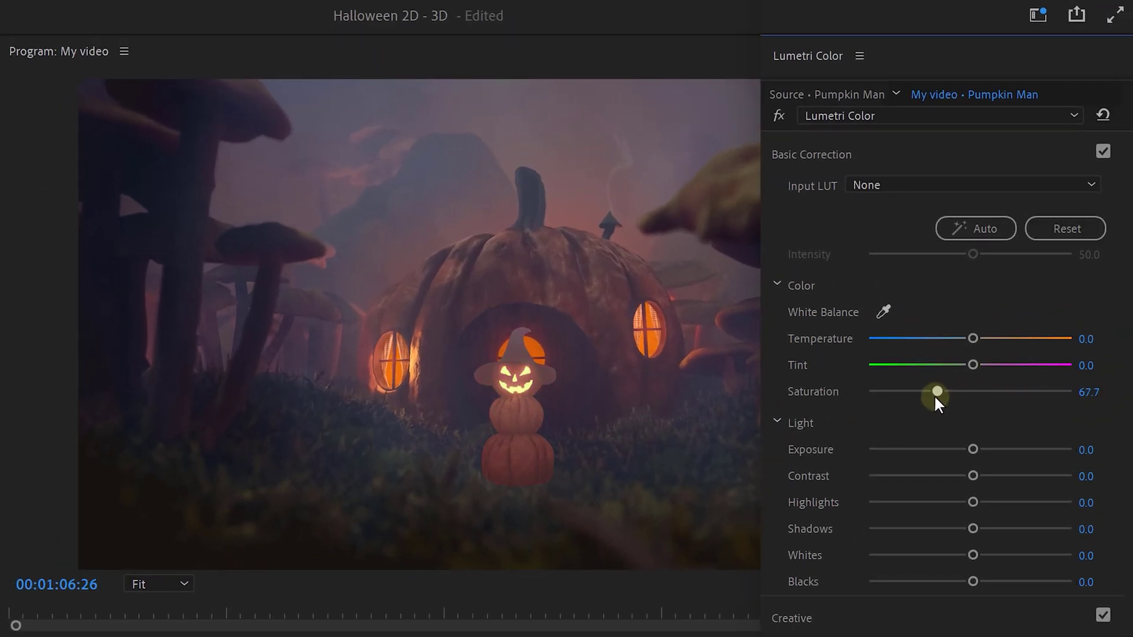
pyautogui.moveTo(936, 399)
pyautogui.mouseDown()
pyautogui.moveTo(917, 399)
pyautogui.moveTo(937, 402)
pyautogui.mouseUp()
pyautogui.moveTo(974, 529); pyautogui.dragTo(922, 538)
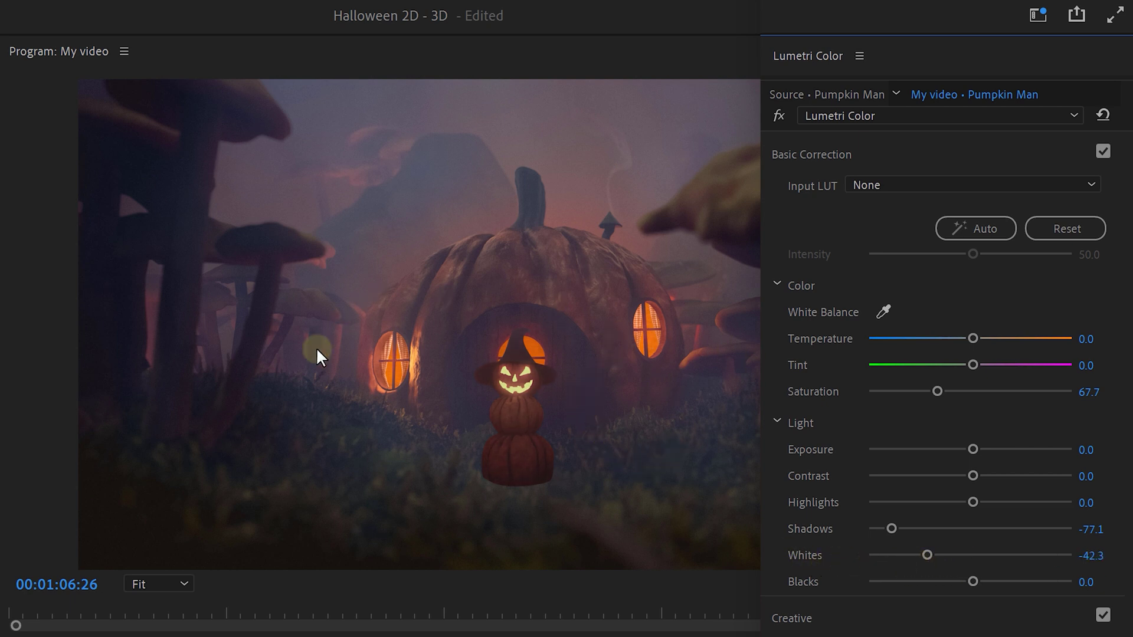
# - Fine-tune the Shadows wheel's tint and brightness in Color Wheels & Match
pyautogui.scroll(-5, 845, 537)
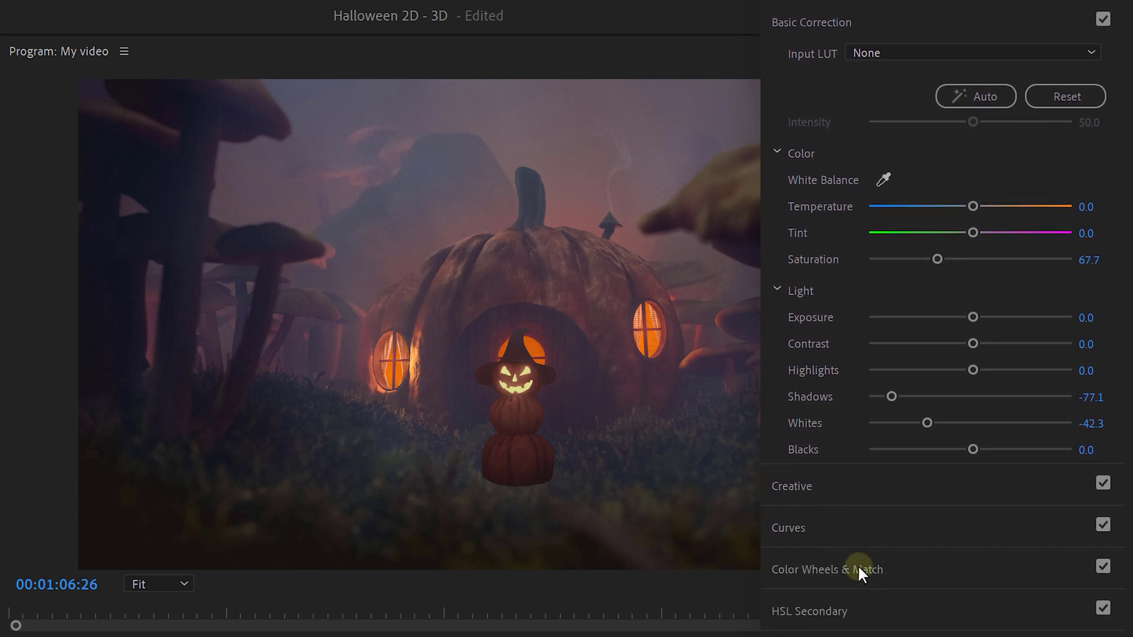
pyautogui.click(858, 567)
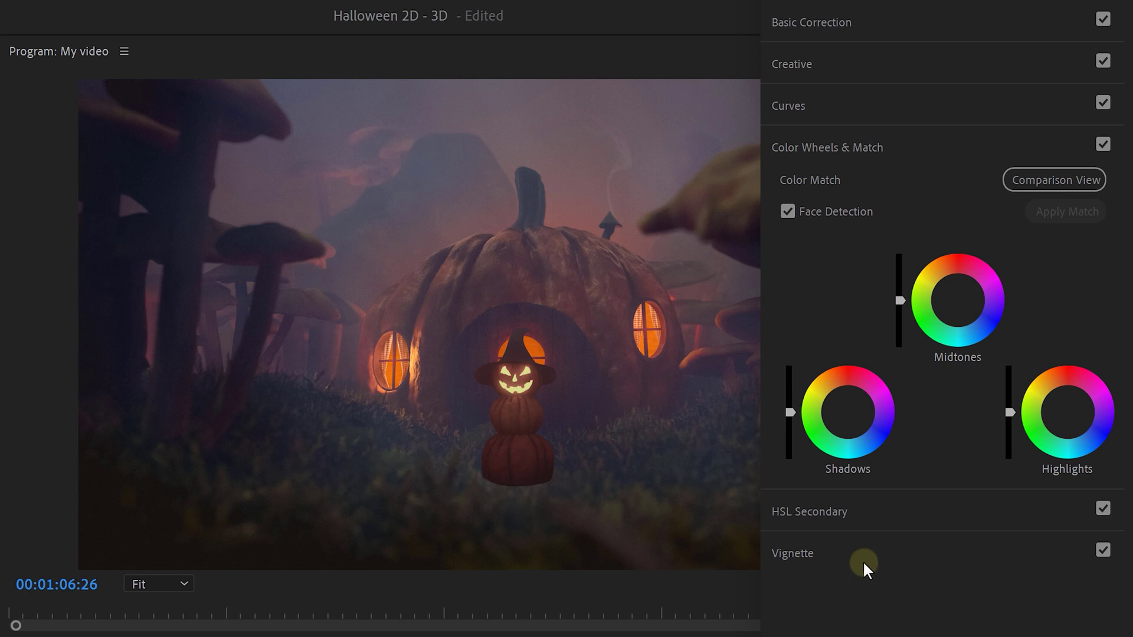
pyautogui.moveTo(849, 412); pyautogui.dragTo(849, 418)
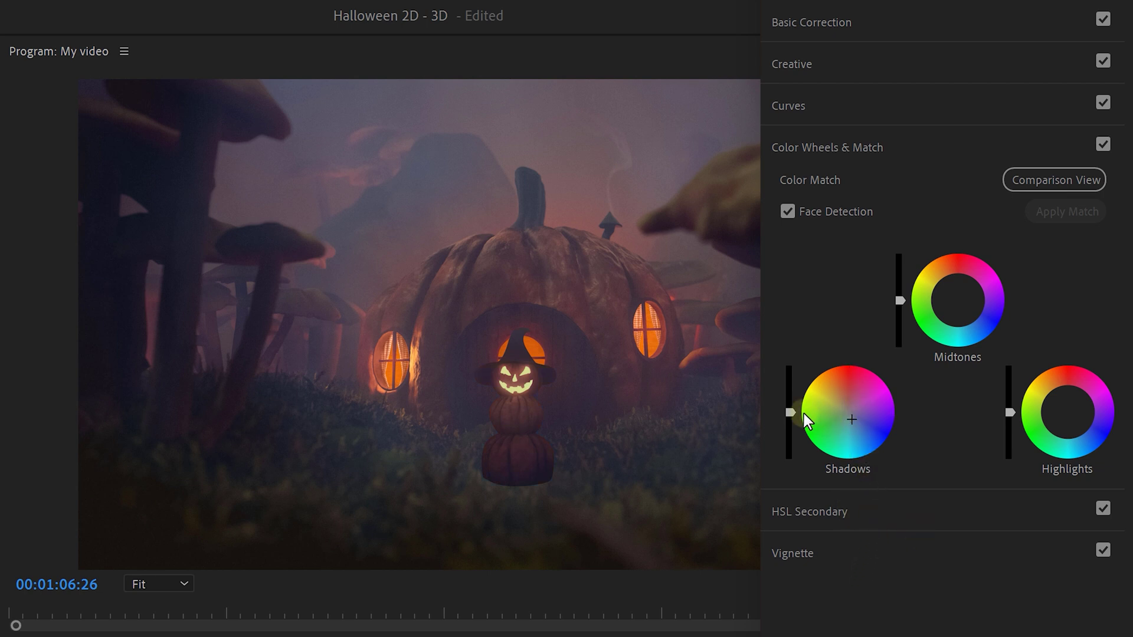
pyautogui.moveTo(791, 413)
pyautogui.mouseDown()
pyautogui.moveTo(794, 469)
pyautogui.moveTo(792, 414)
pyautogui.mouseUp()
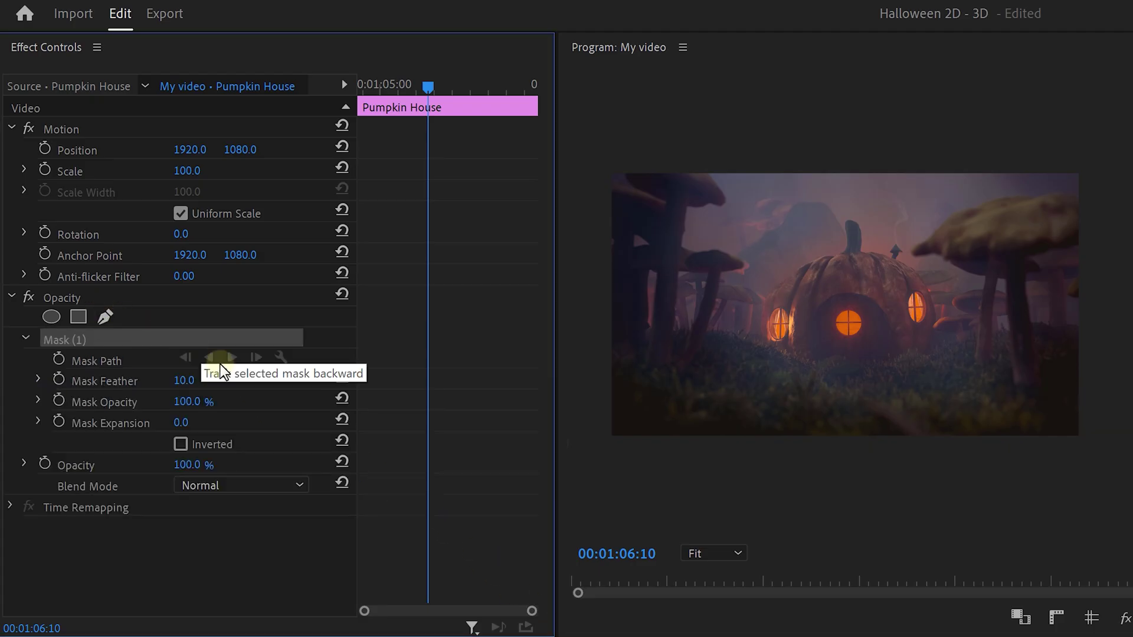
# - Trace a closed mask along the grass tops and bottom edge of the Pumpkin House copy
pyautogui.click(586, 366)
pyautogui.click(616, 359)
pyautogui.click(653, 365)
pyautogui.click(706, 387)
pyautogui.click(732, 386)
pyautogui.click(755, 386)
pyautogui.click(780, 379)
pyautogui.click(800, 377)
pyautogui.click(838, 387)
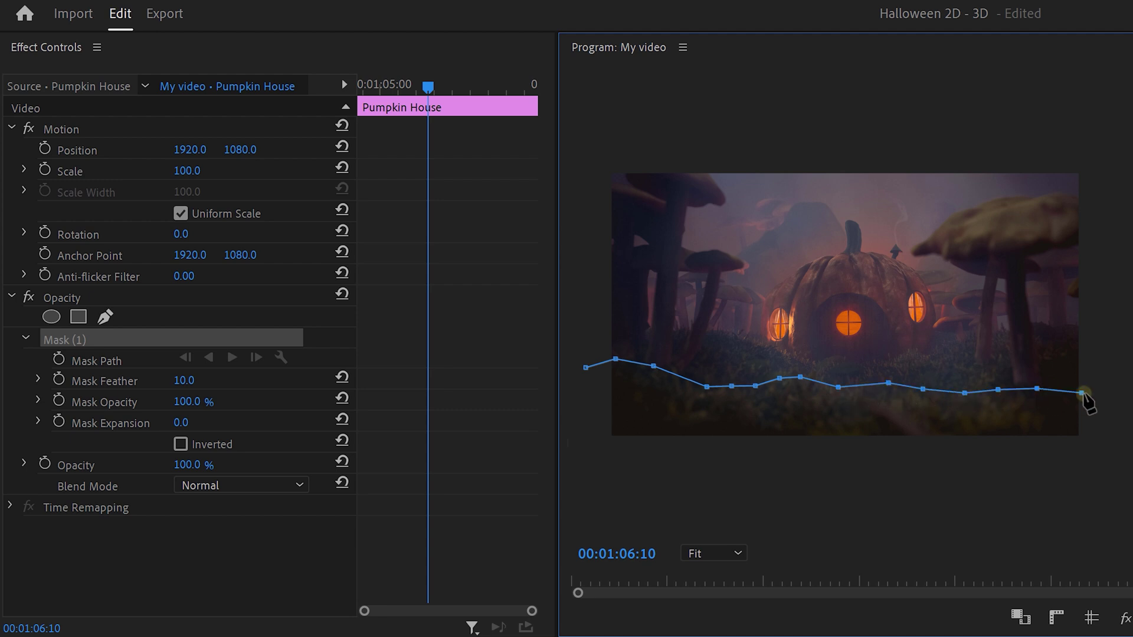
pyautogui.click(1086, 436)
pyautogui.click(583, 435)
pyautogui.click(585, 367)
# - Shrink Pumpkin Man to scale 38.9 and nudge him behind the grass
pyautogui.click(319, 379)
pyautogui.click(840, 342)
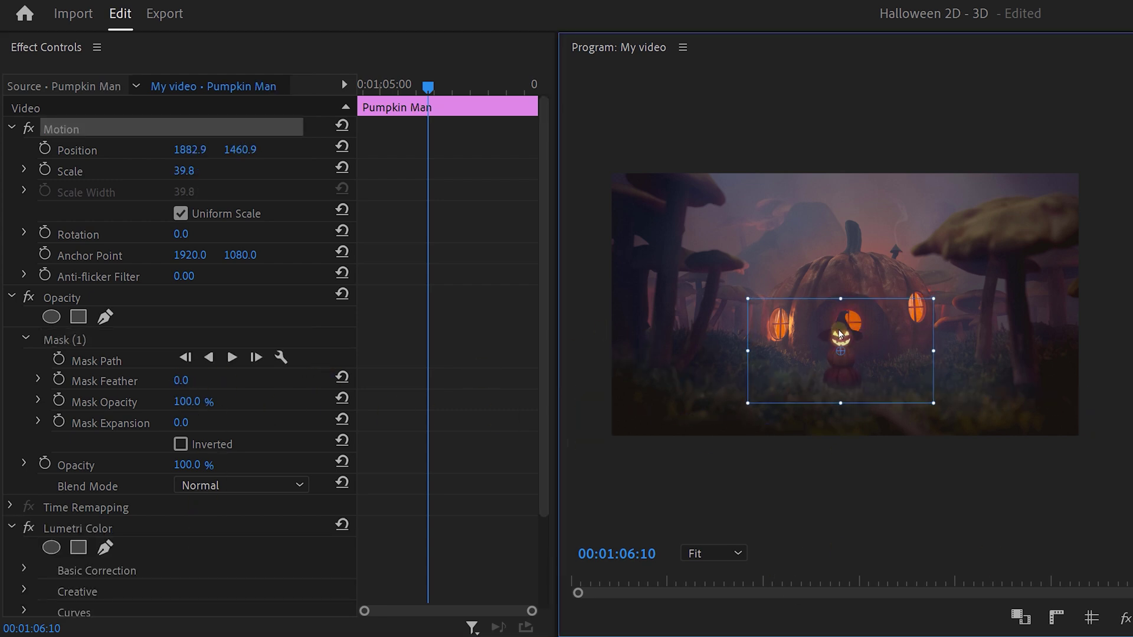
pyautogui.moveTo(840, 334); pyautogui.dragTo(845, 335)
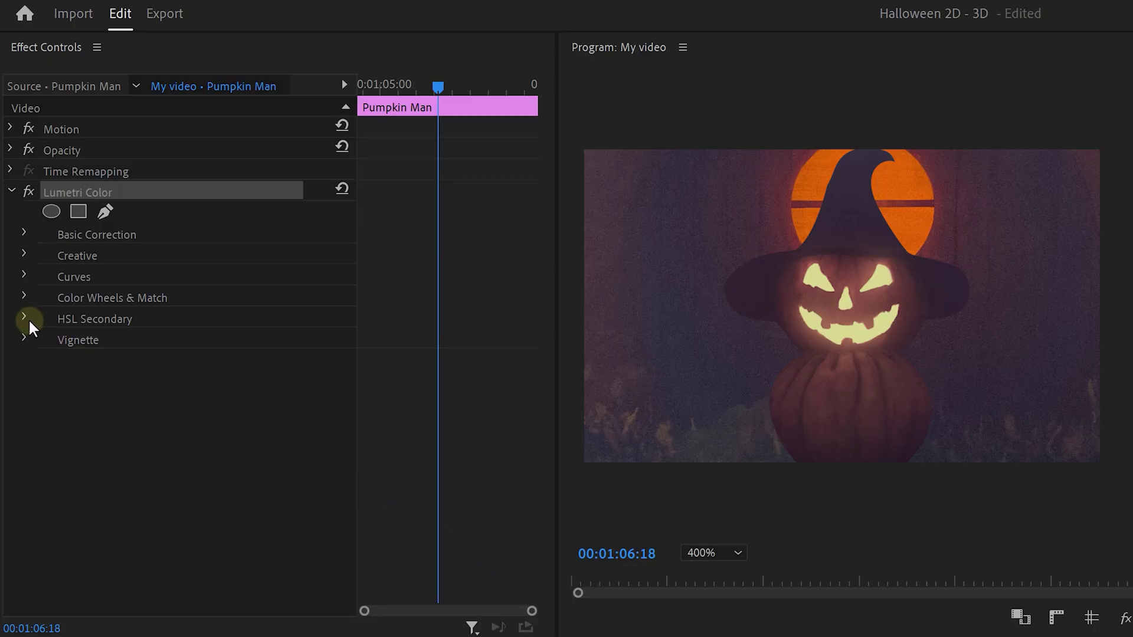
# - Set the HSL Secondary key colour by sampling the pumpkin's glowing eye
pyautogui.click(24, 317)
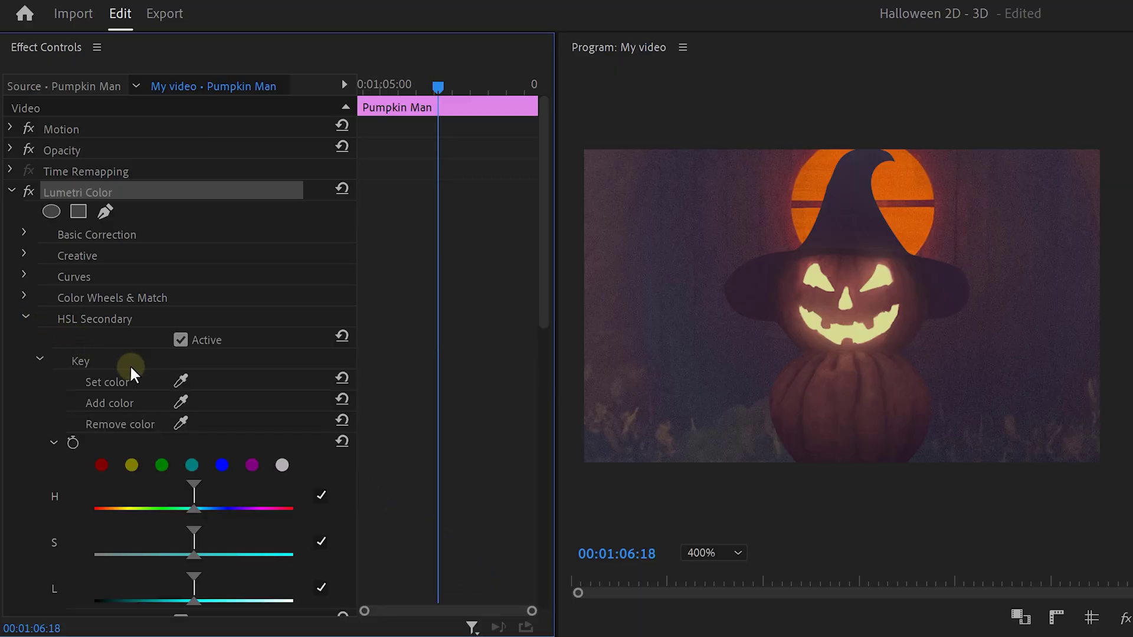
pyautogui.click(179, 379)
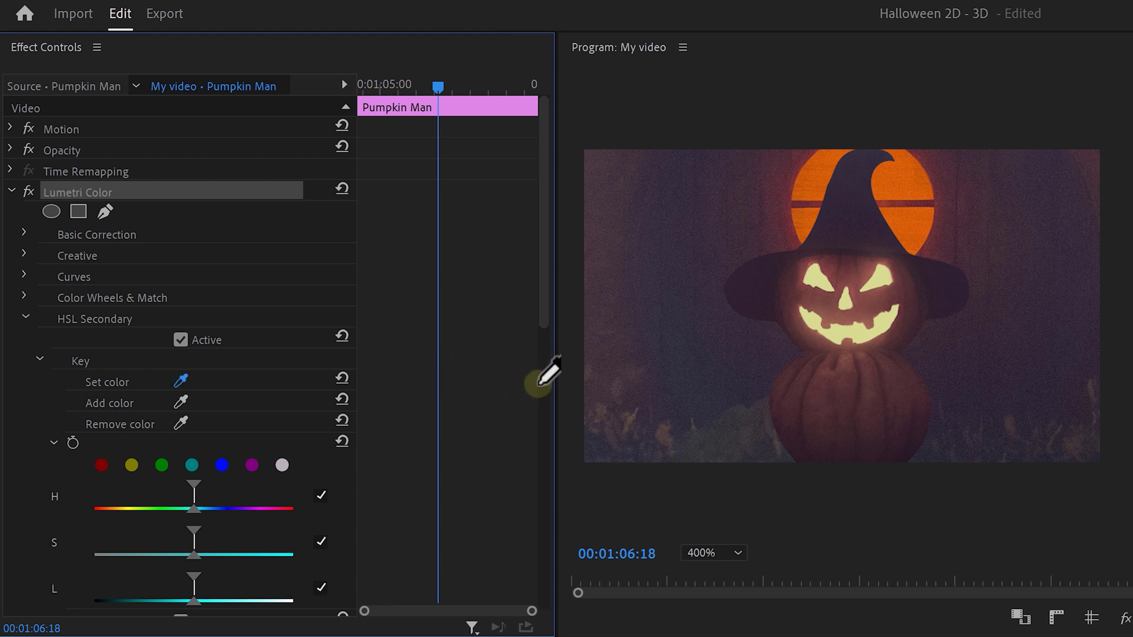
pyautogui.click(815, 278)
# - Widen the key's saturation and lightness ranges to cover the glow, then adjust the correction
pyautogui.moveTo(148, 530); pyautogui.dragTo(95, 555)
pyautogui.moveTo(231, 572); pyautogui.dragTo(83, 593)
pyautogui.moveTo(143, 479); pyautogui.dragTo(149, 480)
pyautogui.moveTo(544, 307); pyautogui.dragTo(555, 509)
pyautogui.scroll(-2, 554, 509)
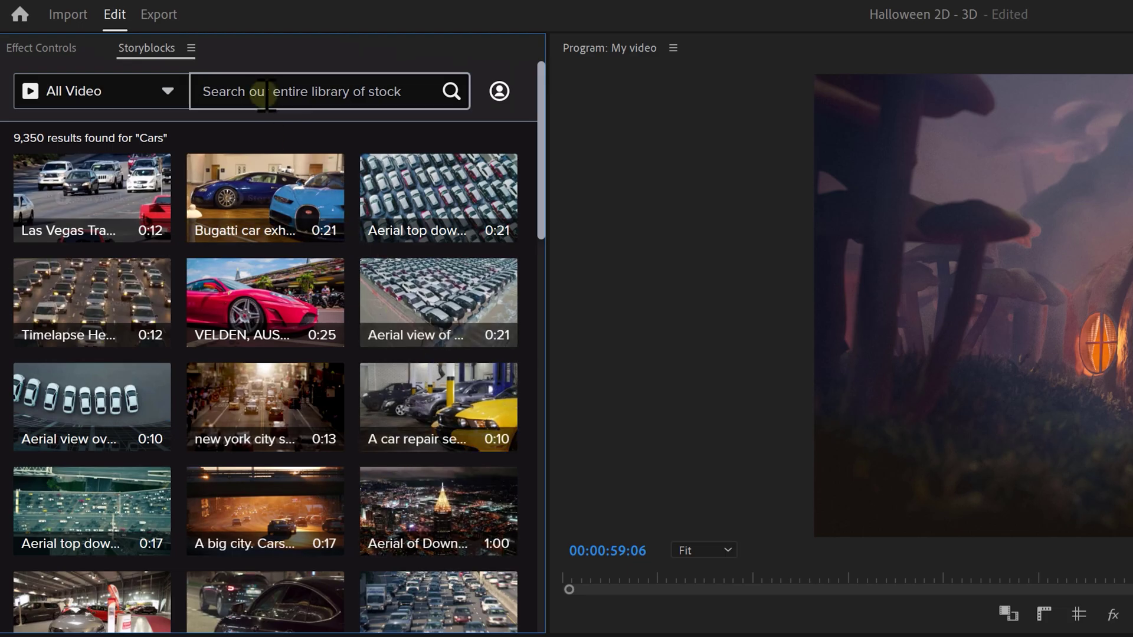
# - Search the stock library for 'Smoke' and download an atmospheric smoke clip as 4KMOV
pyautogui.click(450, 93)
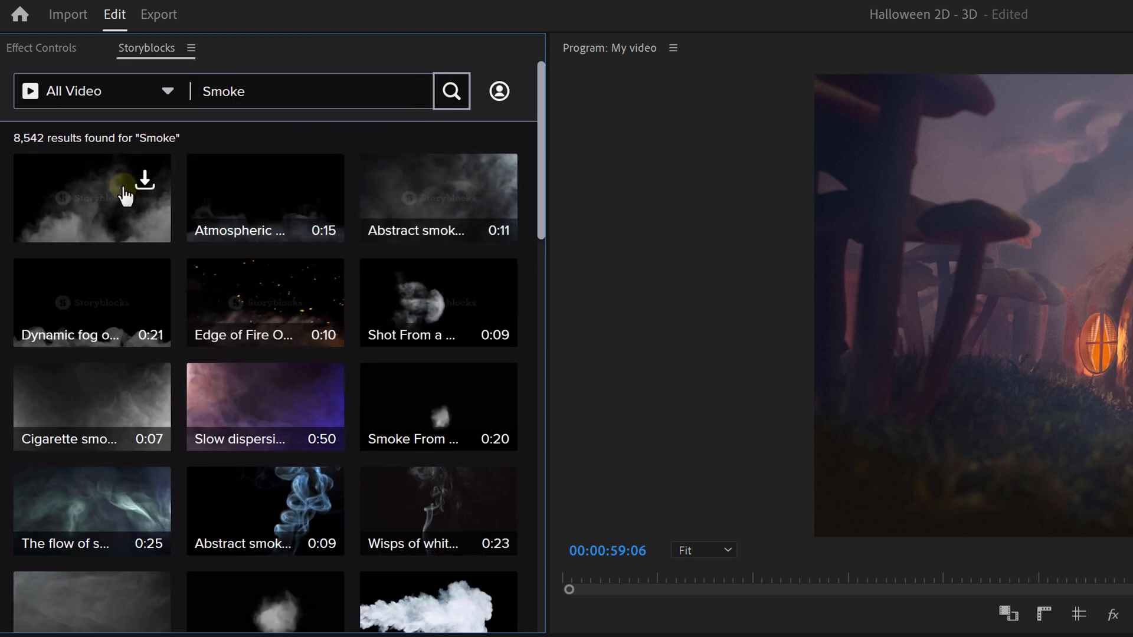
pyautogui.click(318, 178)
pyautogui.click(227, 239)
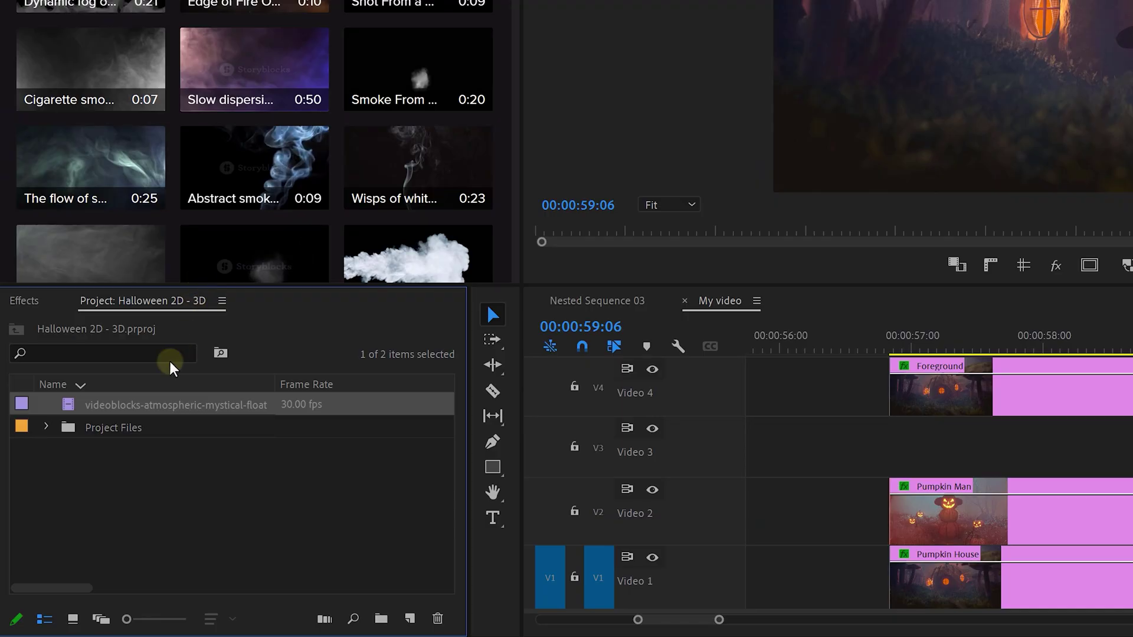
# - Put the smoke clip on Video 3 with Screen blend mode and 22% opacity
pyautogui.moveTo(154, 400); pyautogui.dragTo(841, 466)
pyautogui.moveTo(483, 480); pyautogui.dragTo(493, 475)
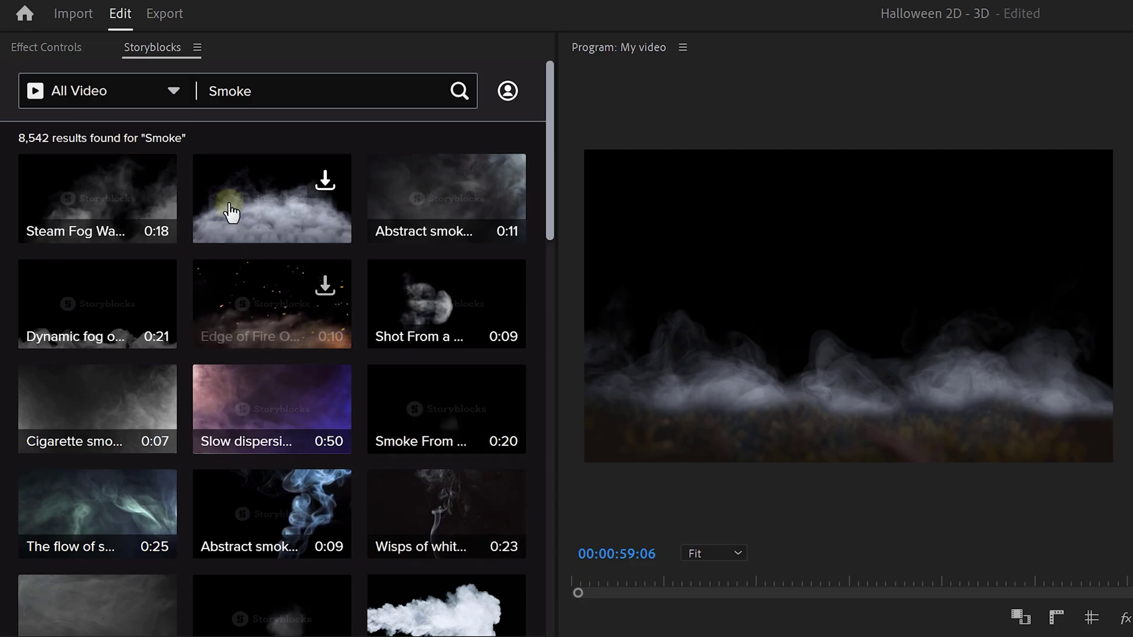
pyautogui.click(68, 47)
pyautogui.click(199, 359)
pyautogui.click(201, 560)
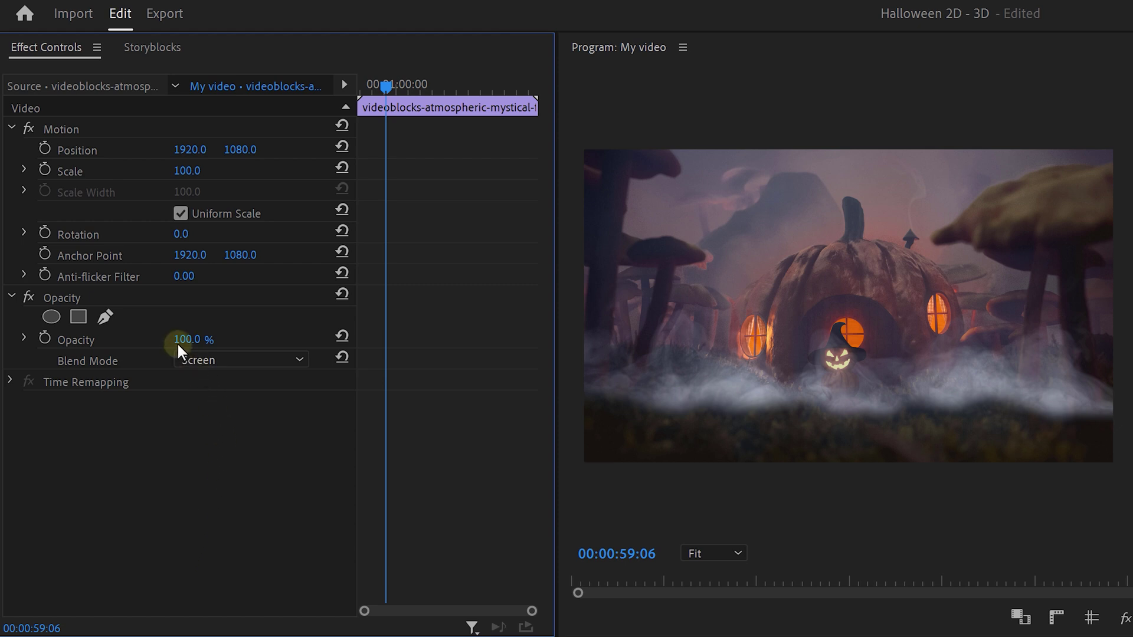
pyautogui.moveTo(177, 341); pyautogui.dragTo(13, 320)
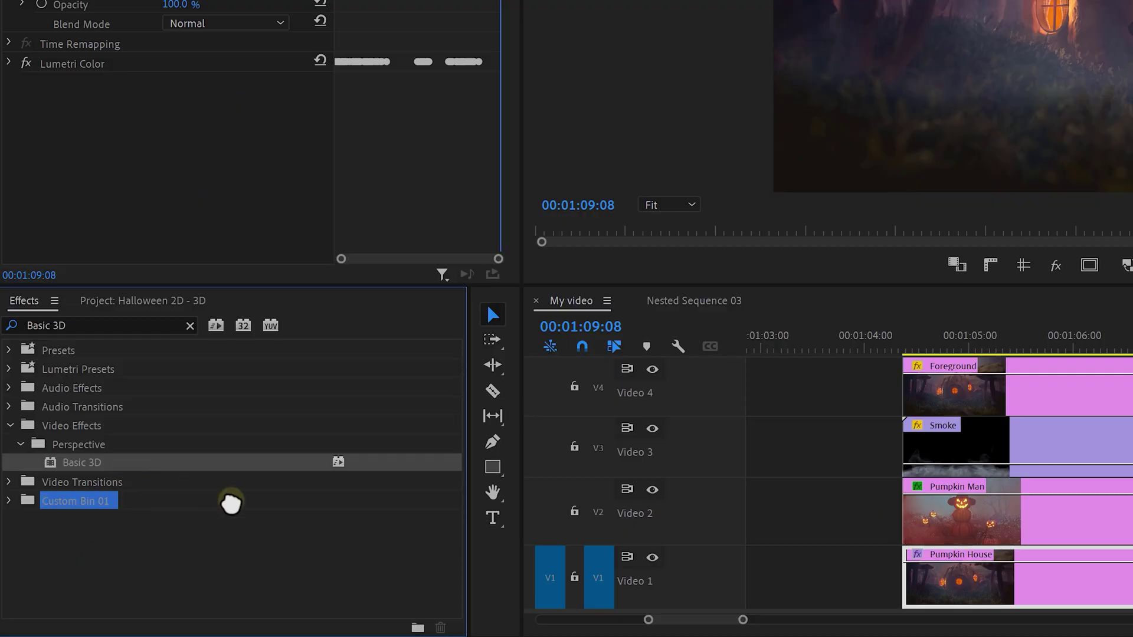
# - Apply Basic 3D to Pumpkin House and keyframe Swivel from -9.0° at start to 9.1° at end
pyautogui.moveTo(244, 508); pyautogui.dragTo(923, 585)
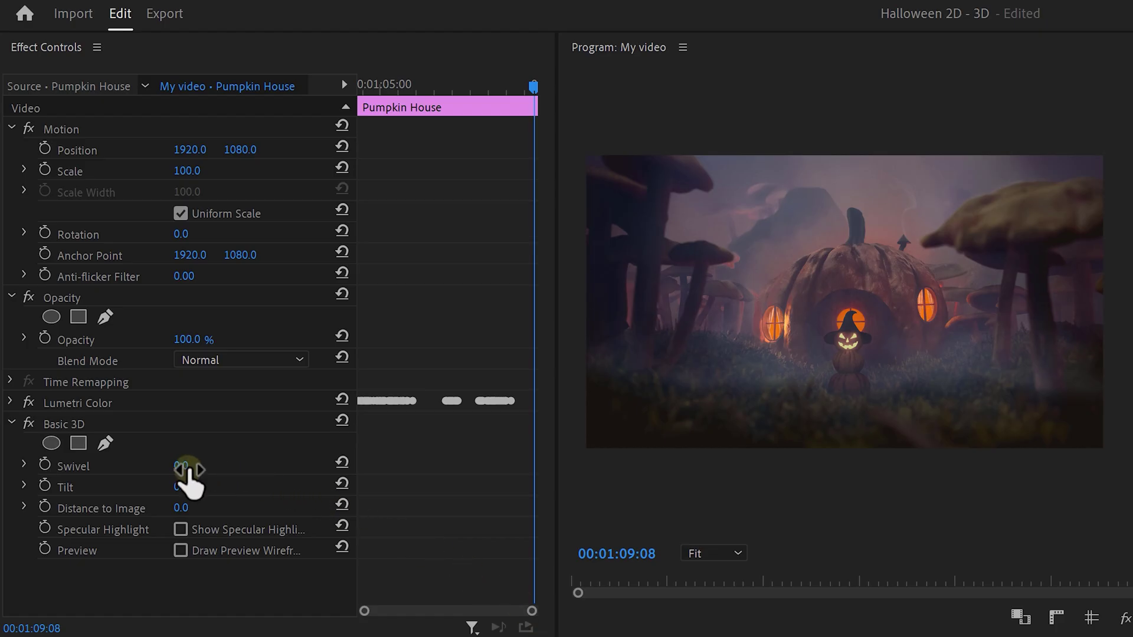
pyautogui.moveTo(188, 470); pyautogui.dragTo(338, 468)
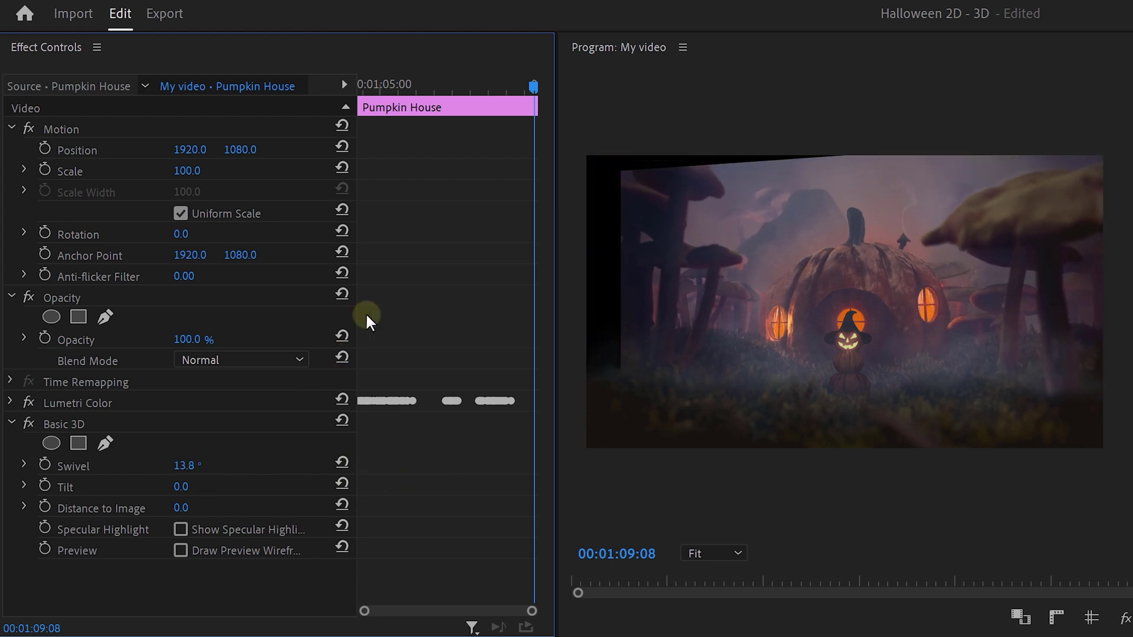
pyautogui.click(358, 87)
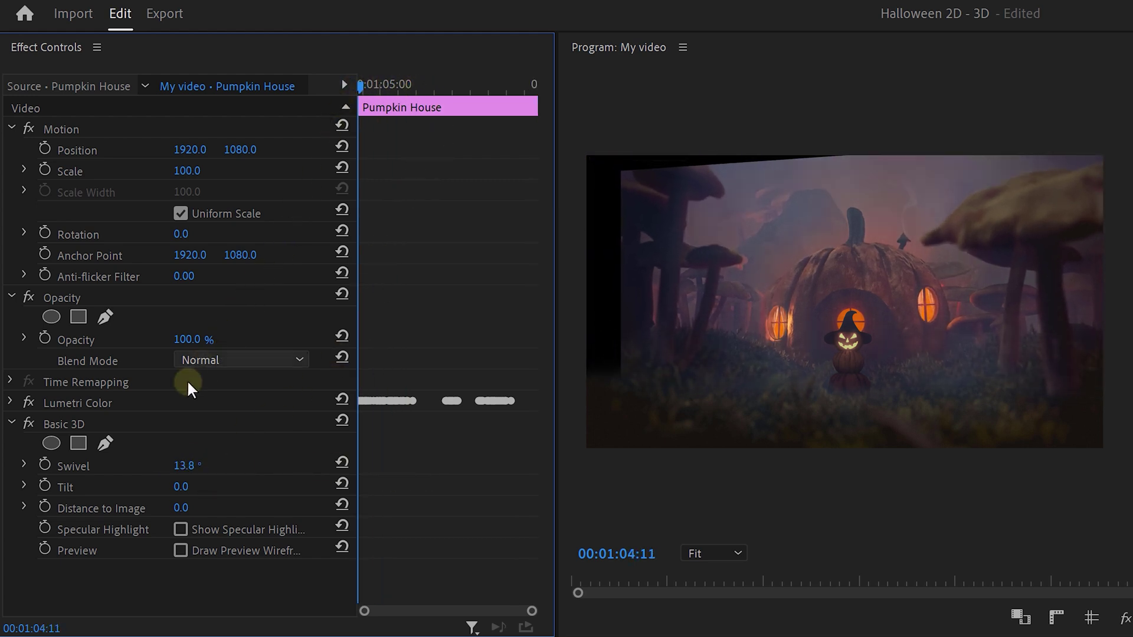
pyautogui.click(48, 470)
pyautogui.moveTo(54, 471); pyautogui.dragTo(116, 469)
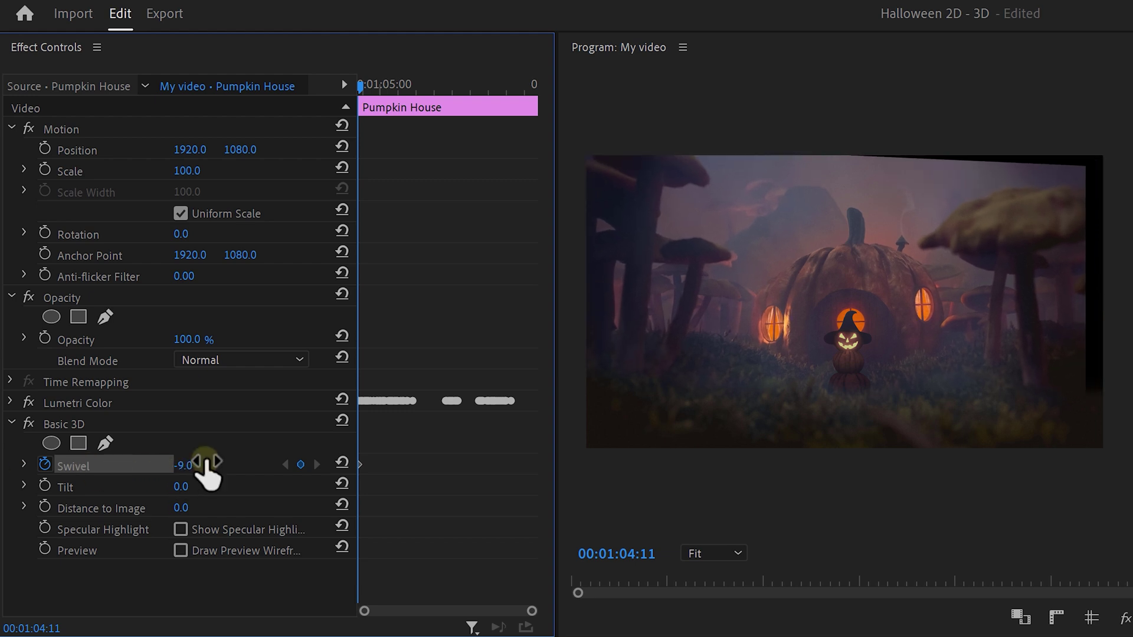
pyautogui.moveTo(360, 86); pyautogui.dragTo(542, 86)
pyautogui.moveTo(184, 466); pyautogui.dragTo(401, 456)
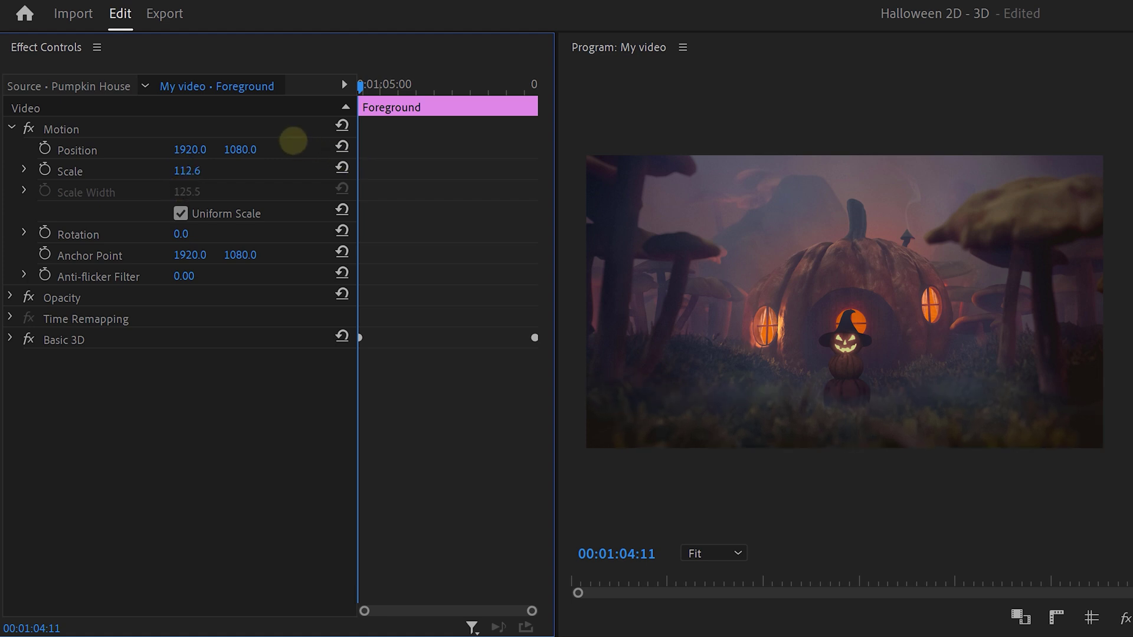
# - Preview the swivel, then keyframe Foreground's Position X shifting from 2107 to 1733 at the clip end
pyautogui.press('space')
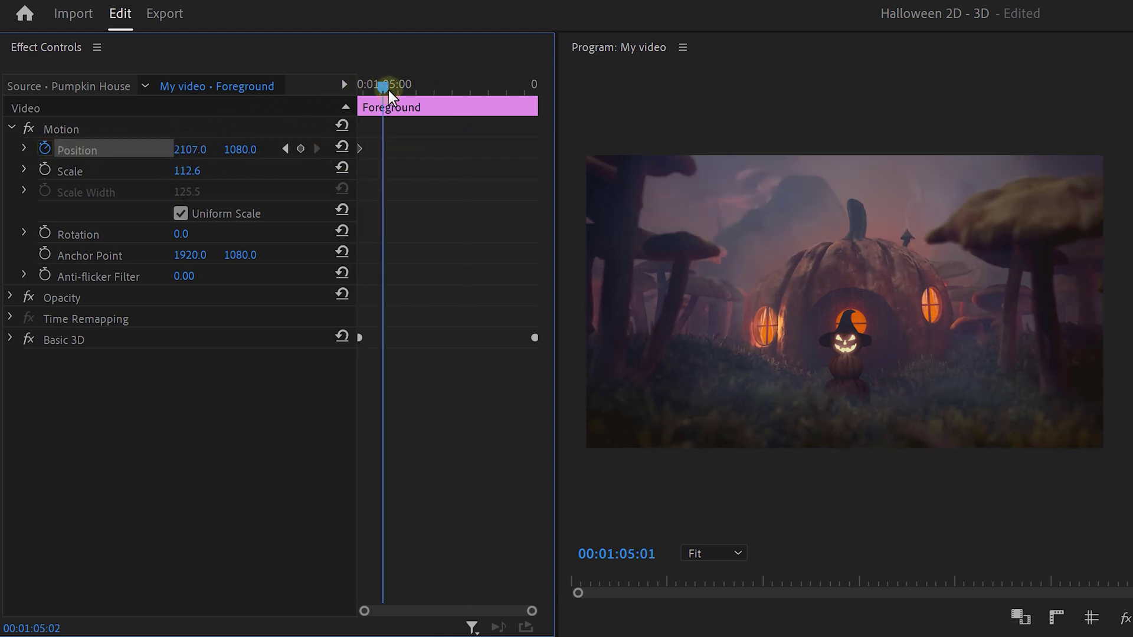
pyautogui.moveTo(417, 91); pyautogui.dragTo(534, 88)
pyautogui.moveTo(197, 149); pyautogui.dragTo(51, 149)
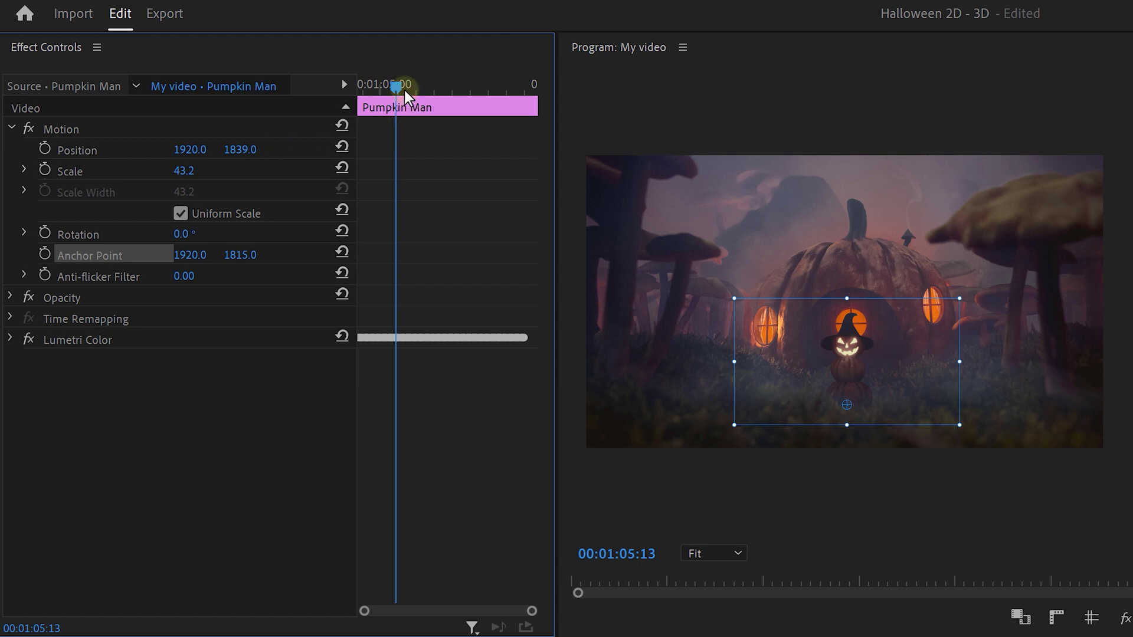
# - Set the first Rotation keyframe at Pumpkin Man's clip start and advance to the next keyframe time
pyautogui.moveTo(404, 89); pyautogui.dragTo(356, 85)
pyautogui.click(45, 233)
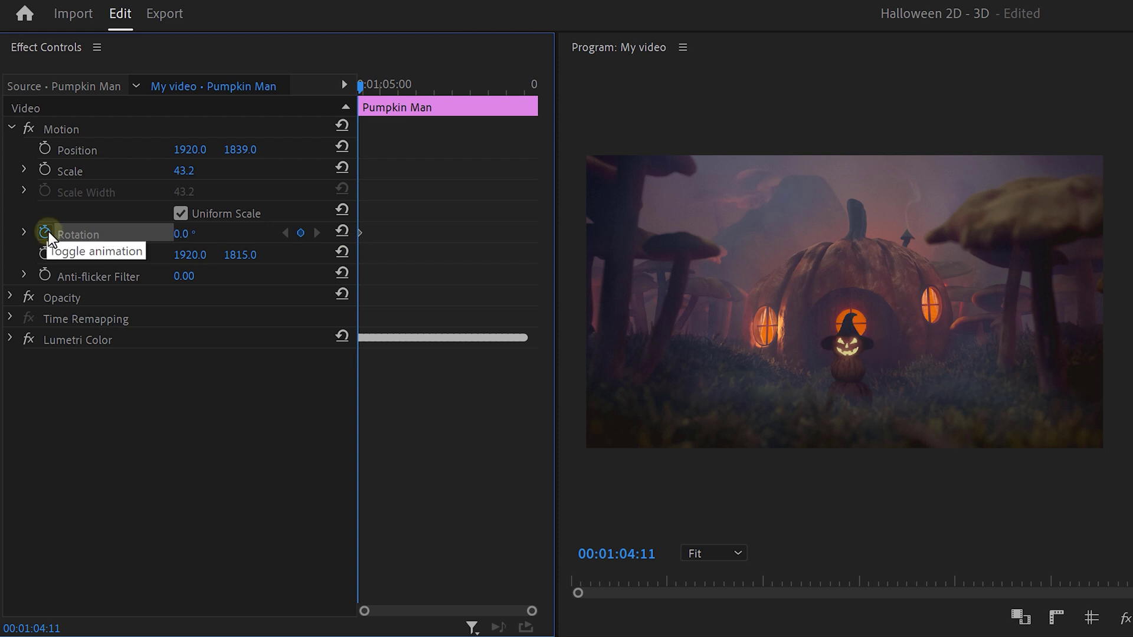
pyautogui.moveTo(360, 85); pyautogui.dragTo(462, 86)
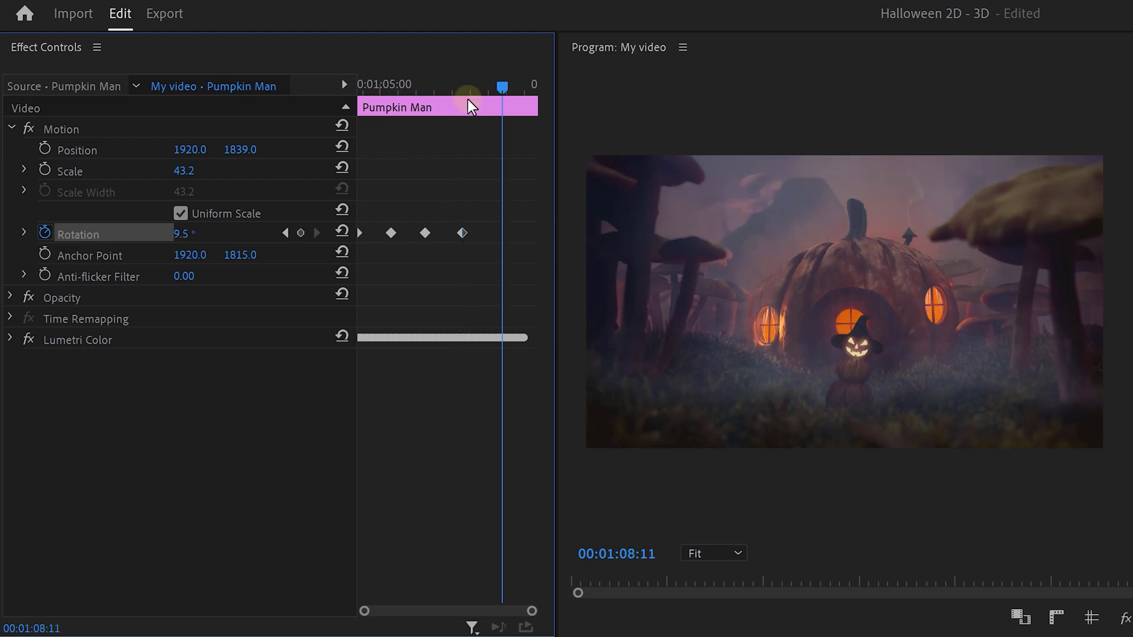